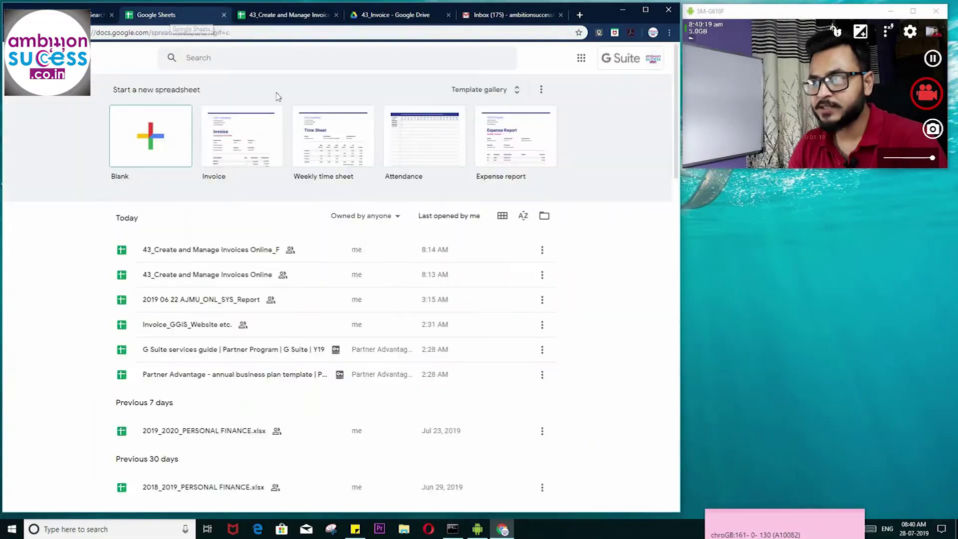
- View the Invoice template in the template gallery, then switch back to the 43_Create and Manage Invoices tab
click(498, 93)
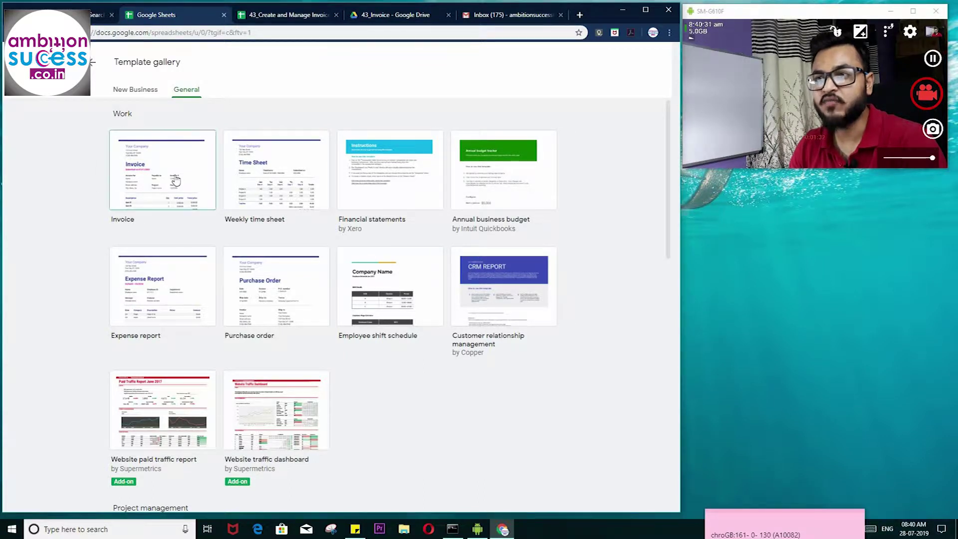
key(ctrl+Tab)
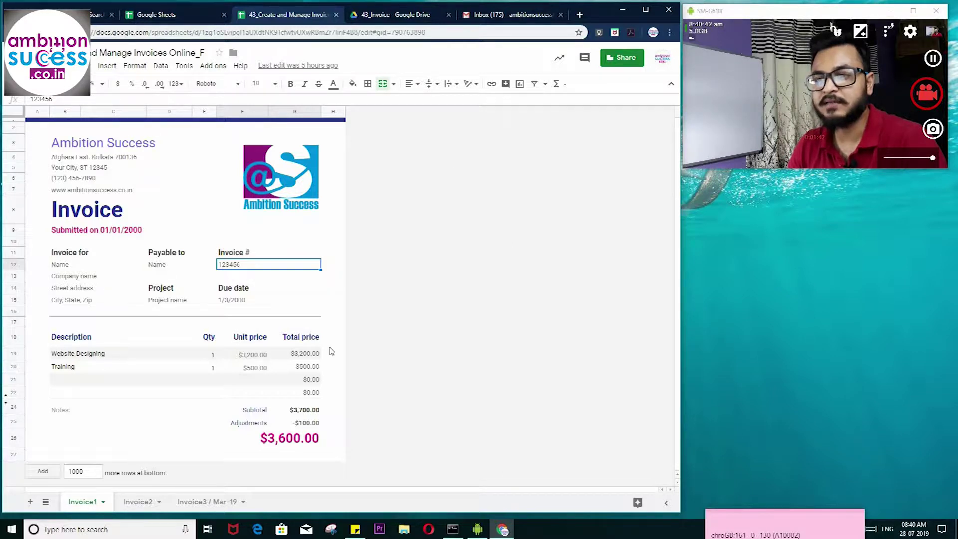
- Select the Ambition Success company name cell and logo image, then bring up the File menu
click(54, 145)
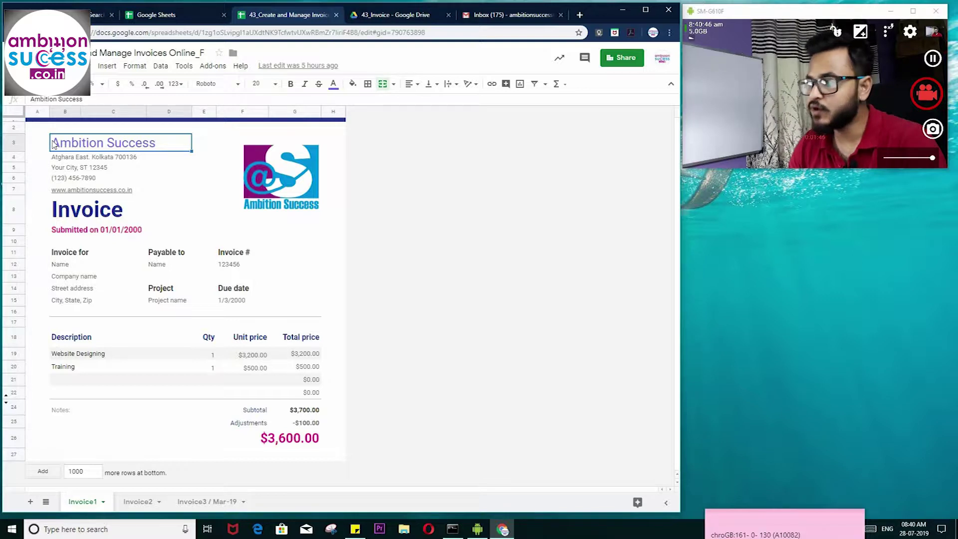
mouse_move(74, 195)
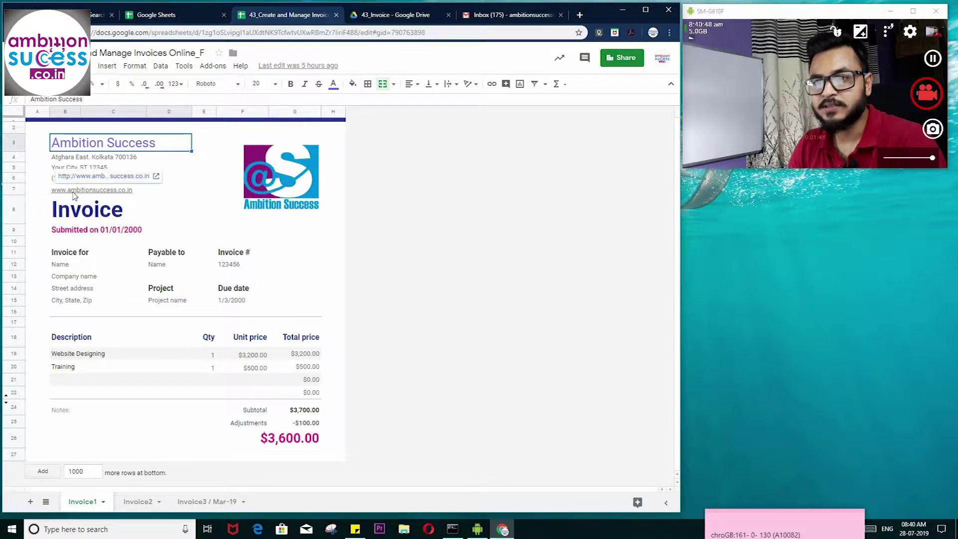
click(266, 181)
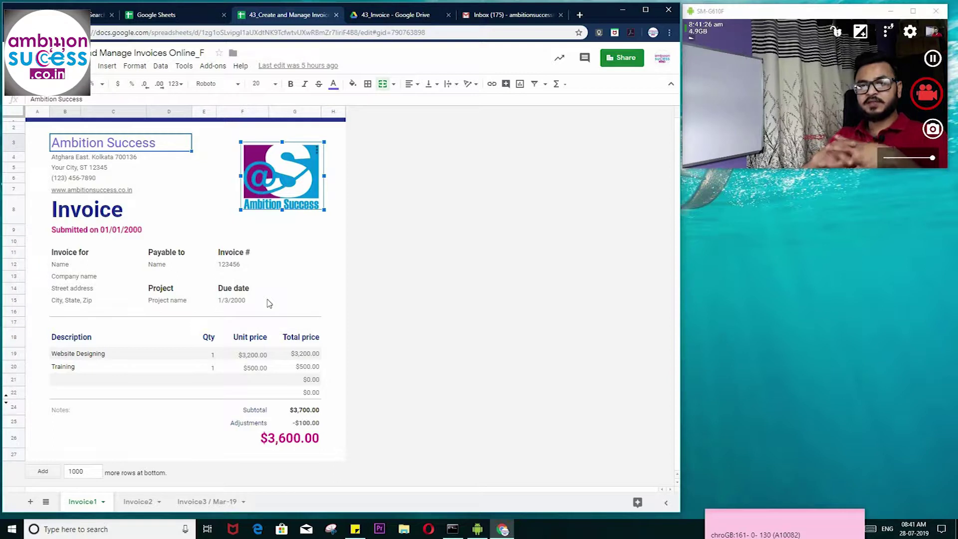
key(alt+f)
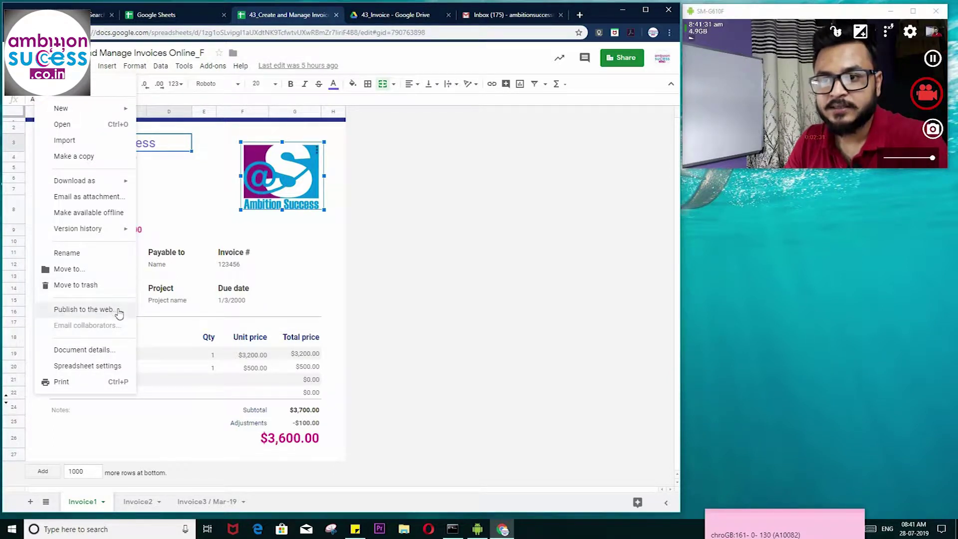
- Start an Email as attachment draft addressed to the suggested Ambition Success recipient address
click(70, 200)
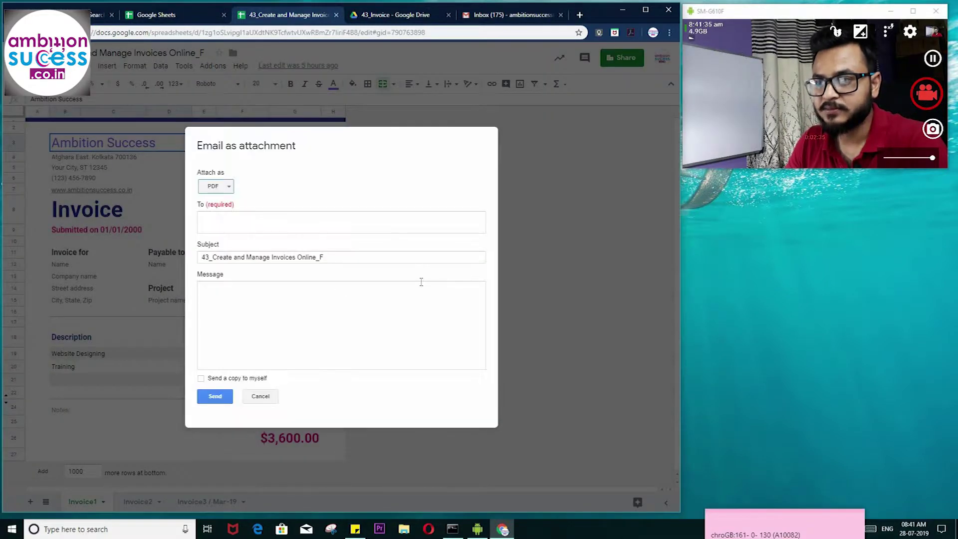
click(217, 226)
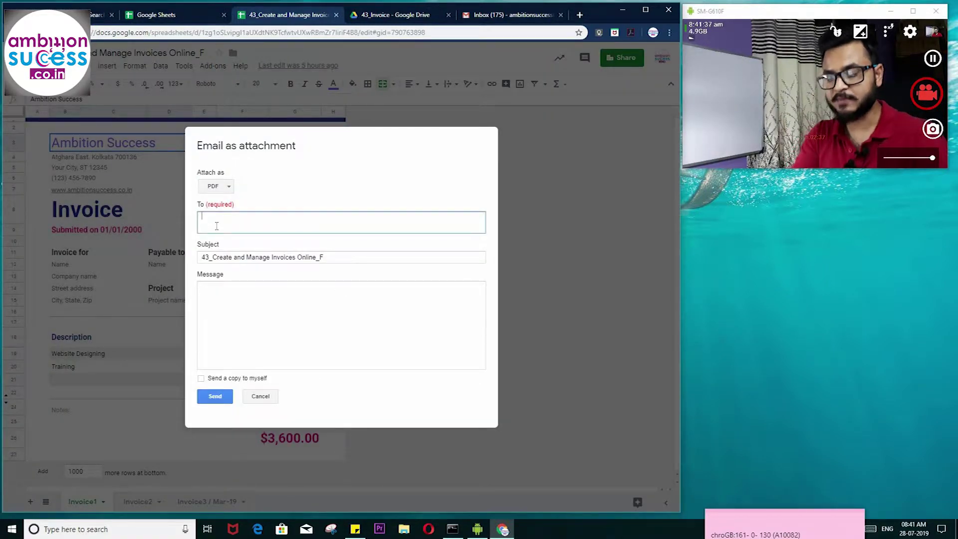
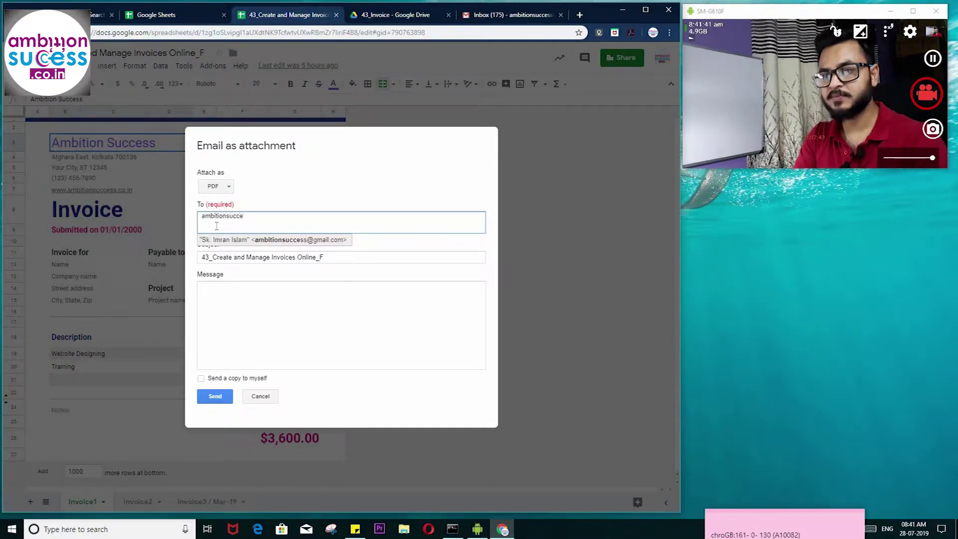
click(304, 242)
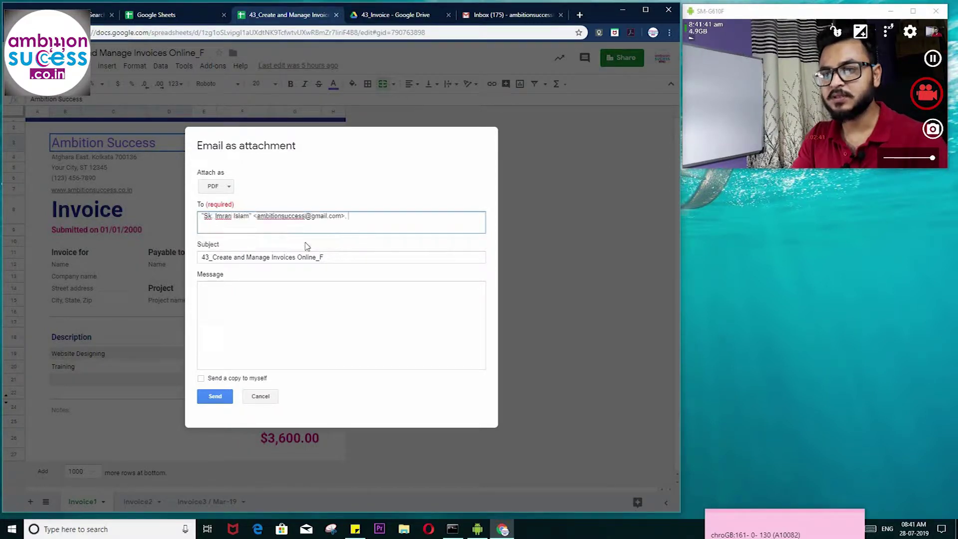
- Write 'Hi, Please find the invoice attached. Regards,' with the sender's initials, then cancel the draft
click(266, 289)
text(Hi,)
key(Return)
text(Please find the invoice attached.)
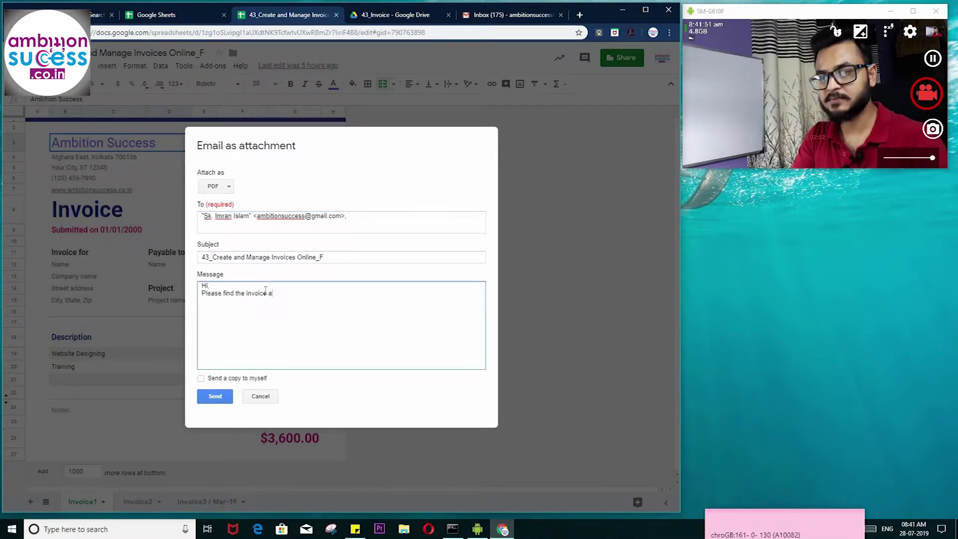
key(Return)
key(Return)
text(Regards,)
key(Return)
text(SK)
key(shift+Up)
key(shift+Up)
key(shift+Up)
key(shift+Up)
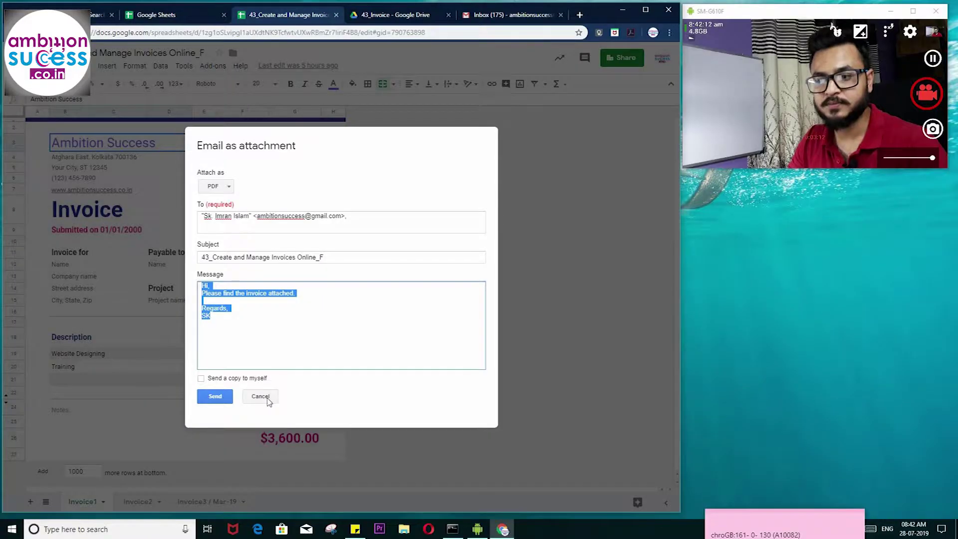
click(268, 400)
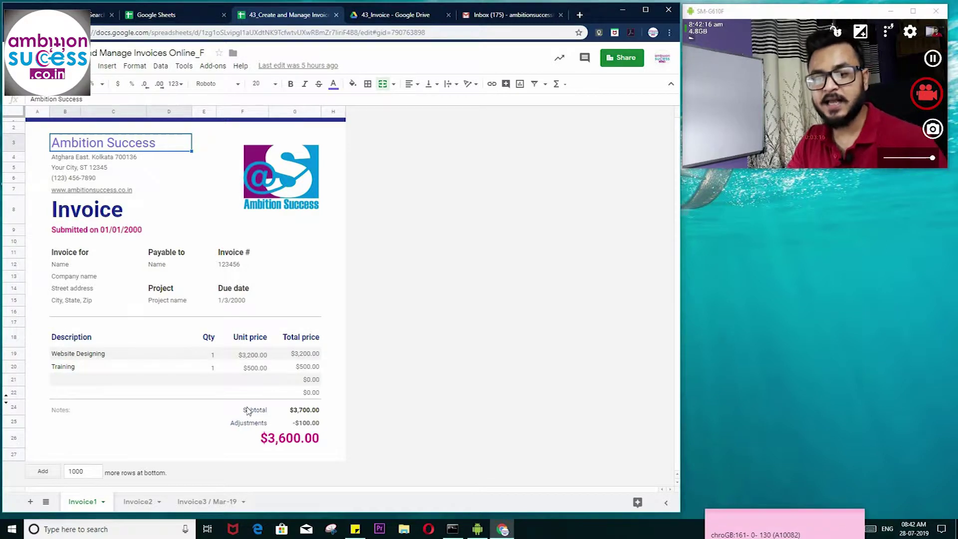
- Flip through the Invoice2 and Invoice1 sheets, finishing on the Invoice3 / Mar-19 sheet
click(138, 502)
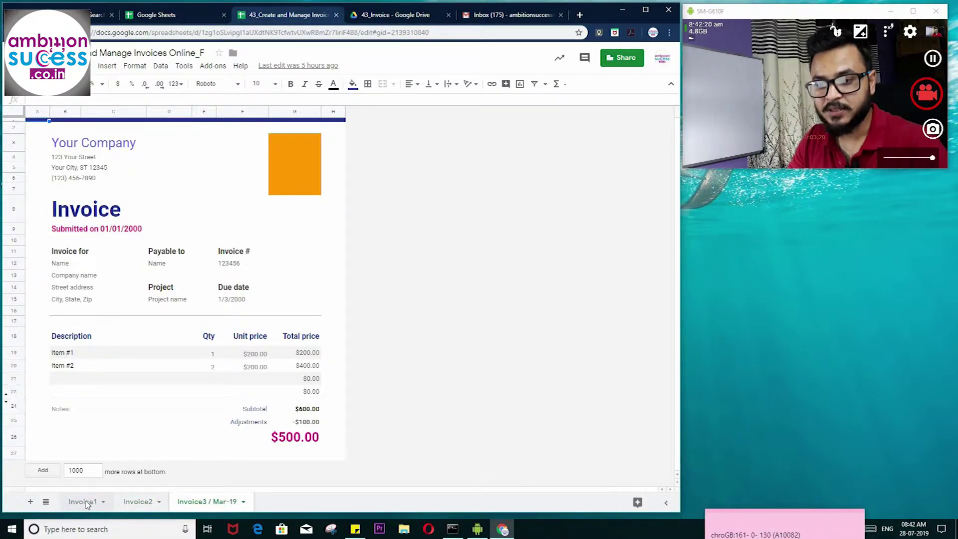
click(82, 502)
click(190, 503)
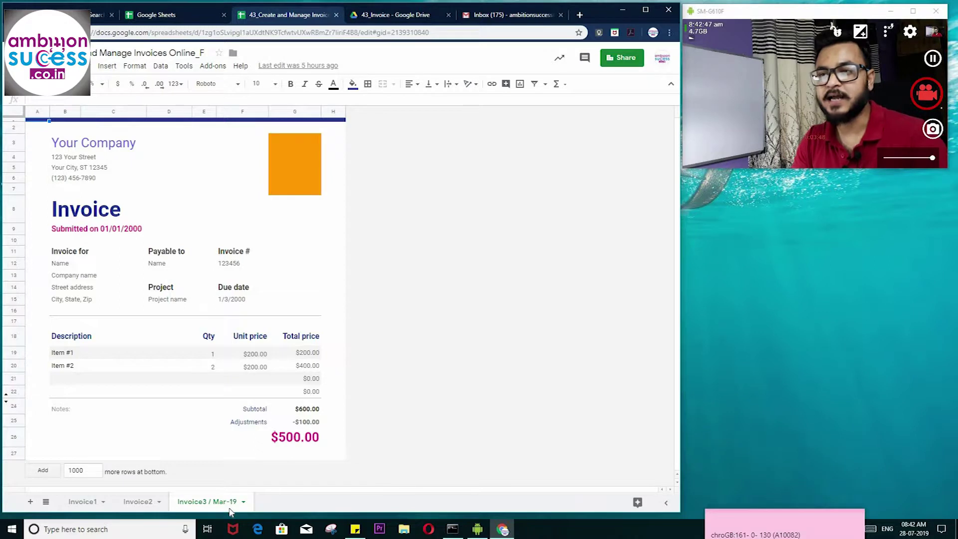
- Search the Add-ons store for Spreadsheet Mailer, view its listing, then close the store
click(214, 66)
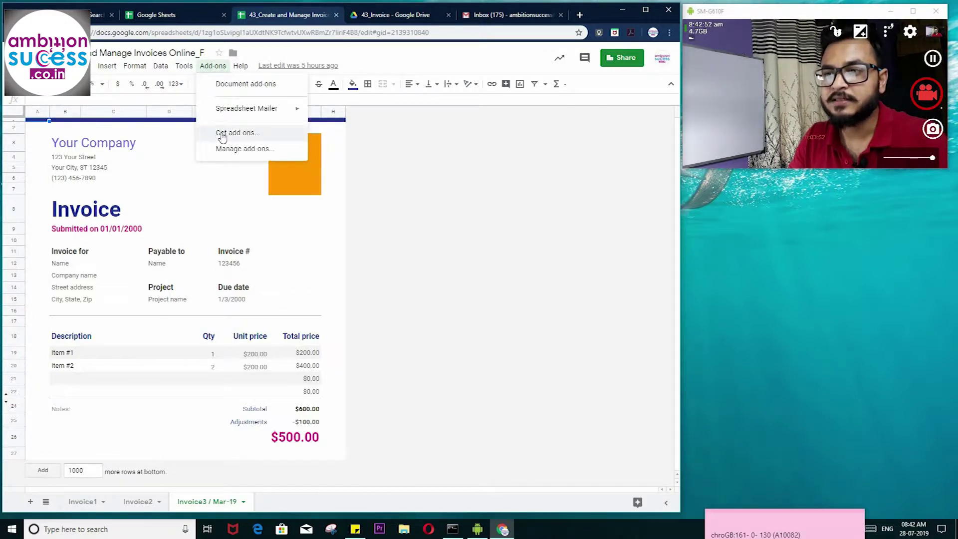
click(237, 134)
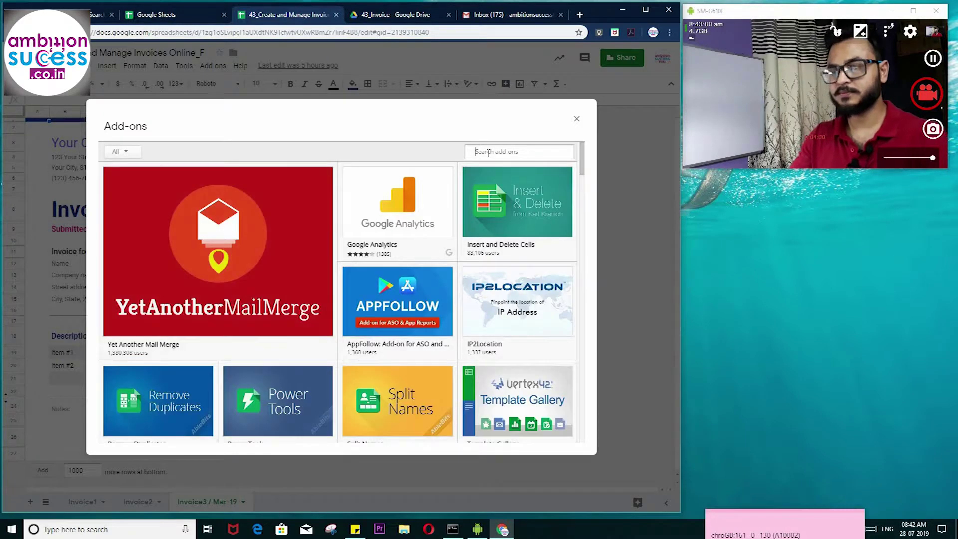
text(google)
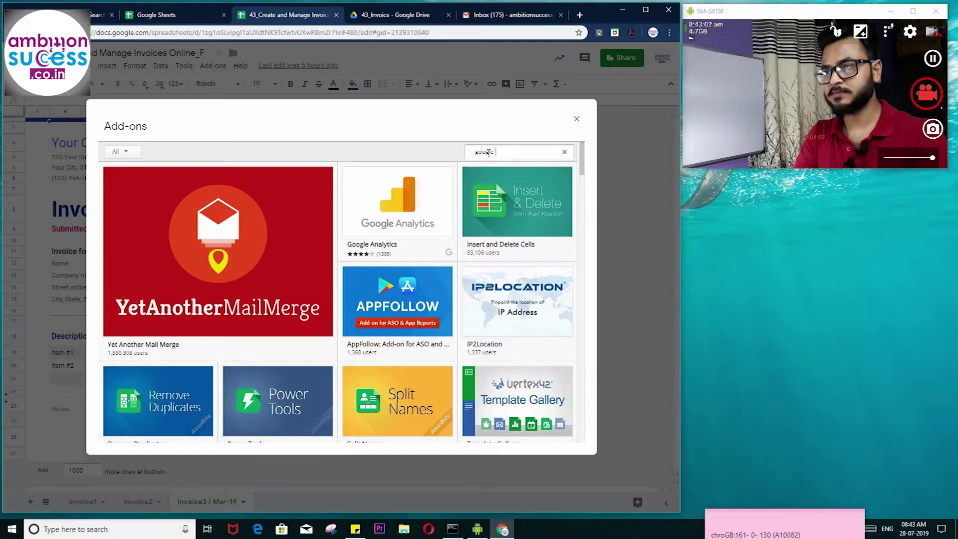
text(spreadsheet mailer)
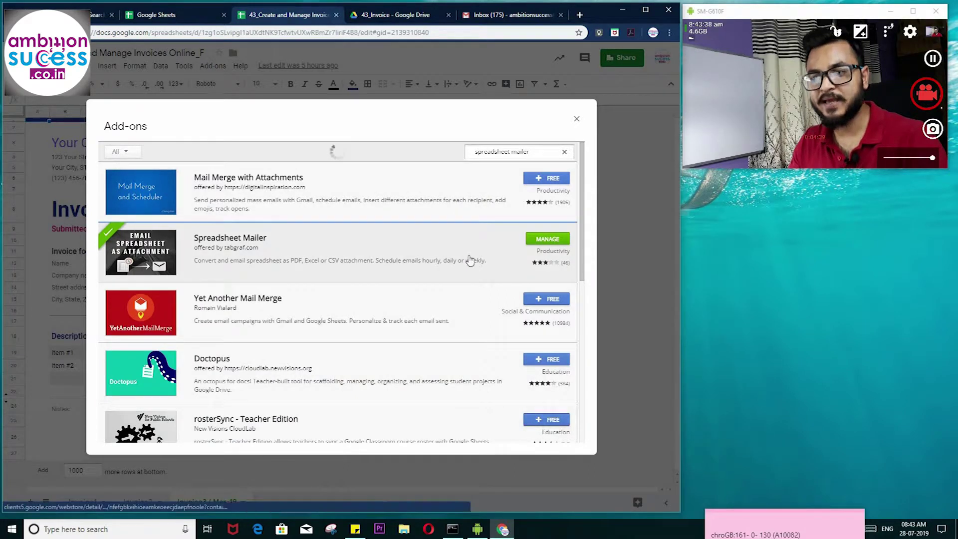
click(463, 255)
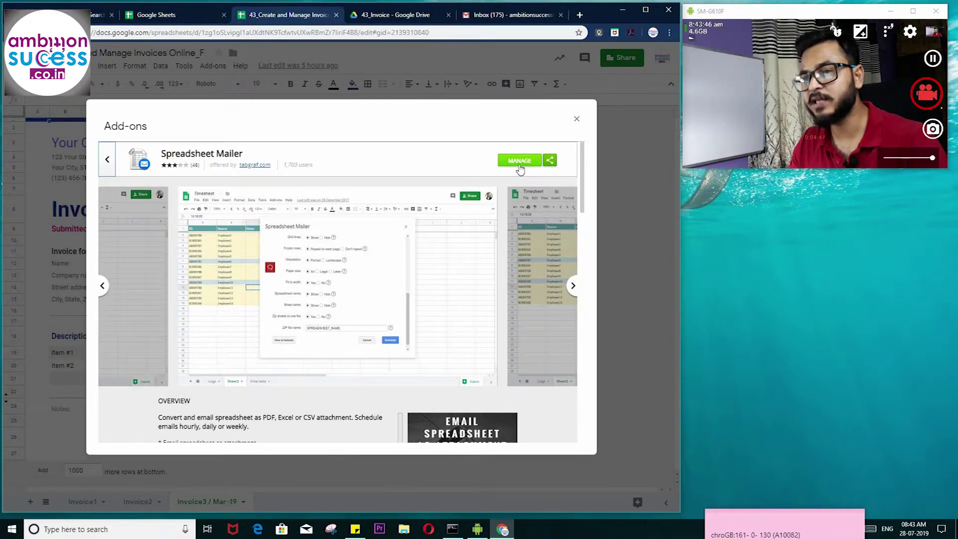
click(577, 119)
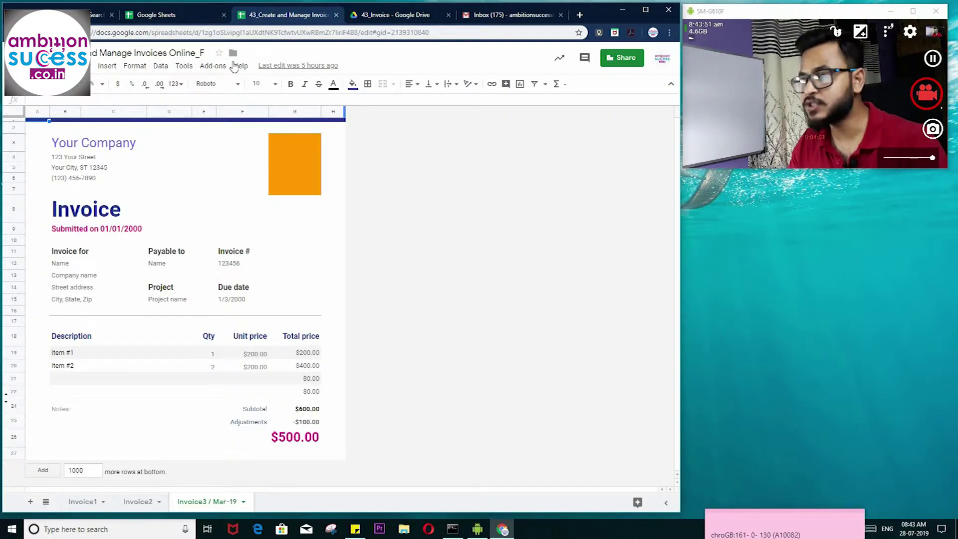
- Open Spreadsheet Mailer's Compose Emails and limit the attachment to the Invoice3 / Mar-19 sheet
click(214, 66)
mouse_move(231, 112)
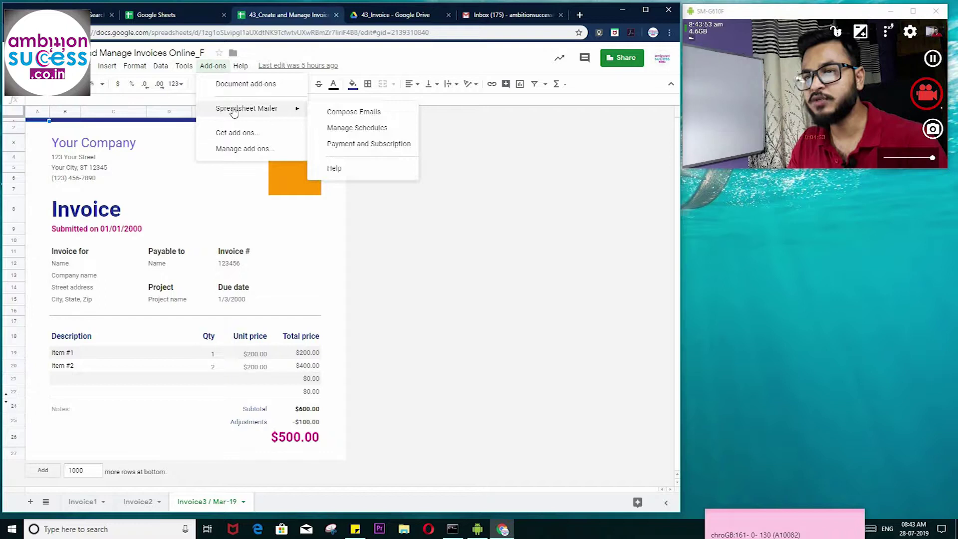
click(342, 112)
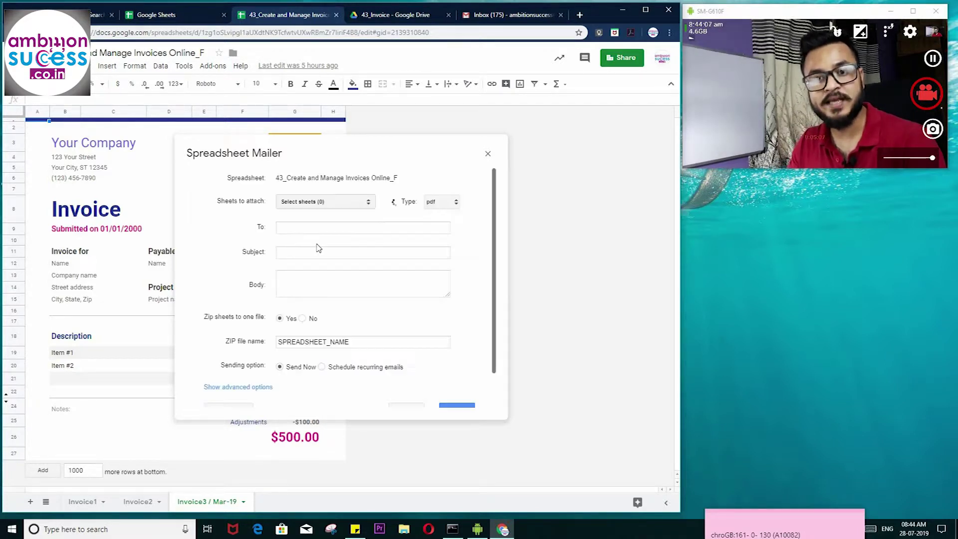
click(368, 201)
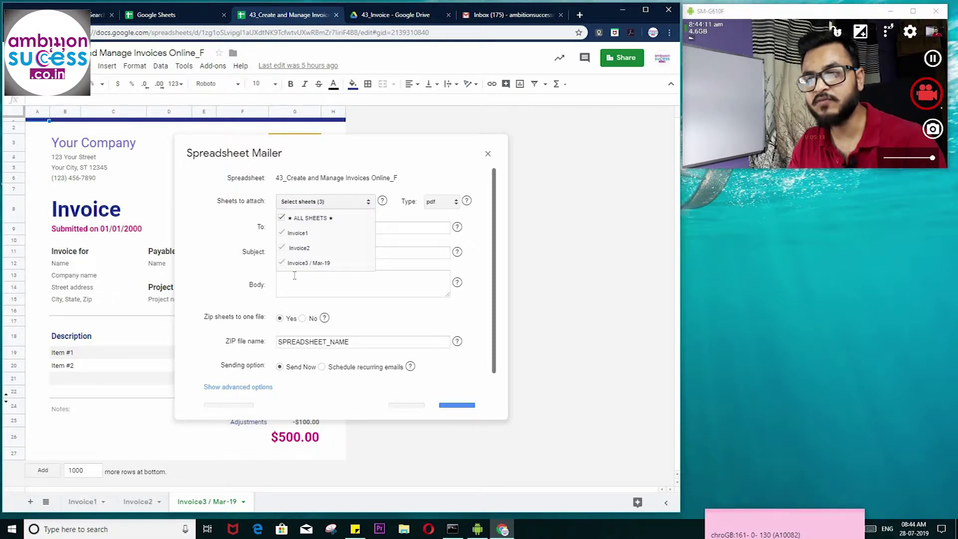
click(280, 218)
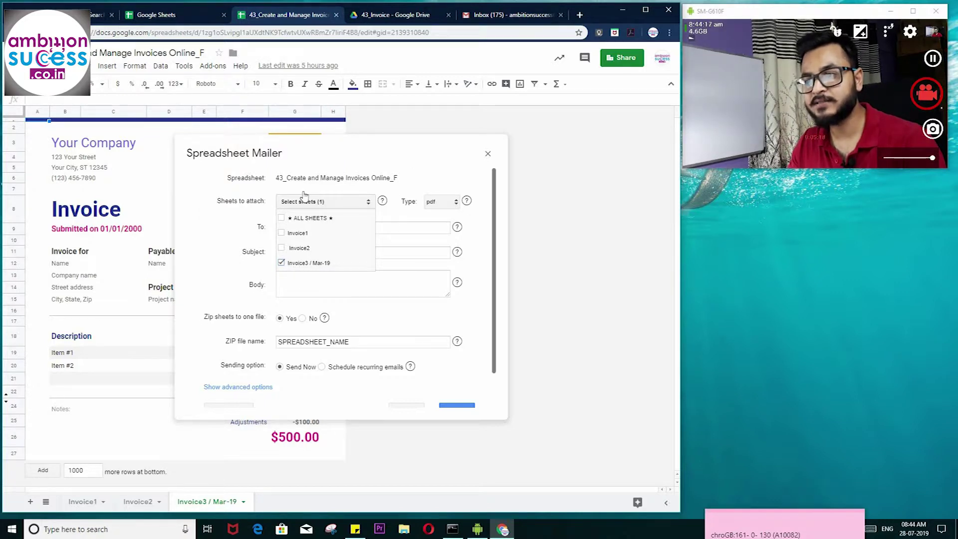
- Address the client, set subject 'Invoice March-3', paste the body, choose Zip No, and send
click(360, 228)
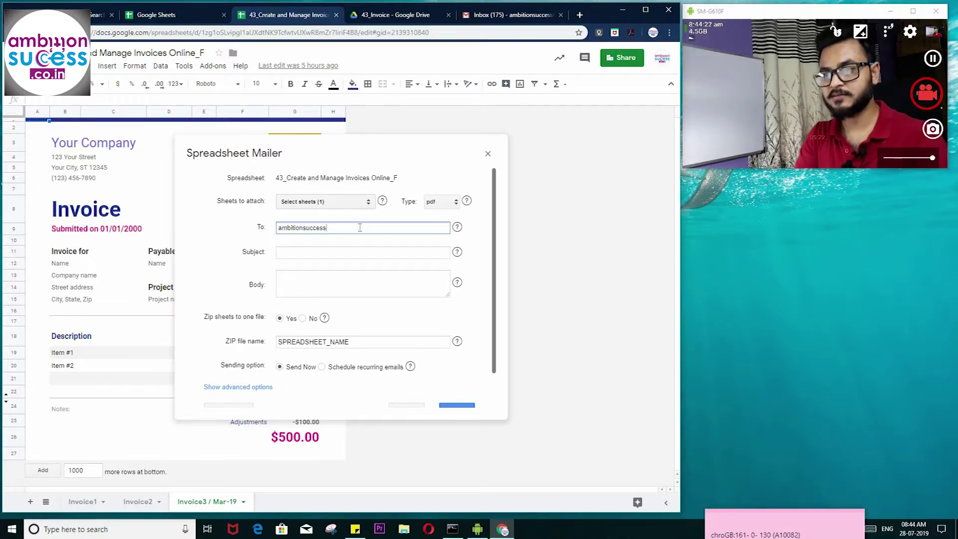
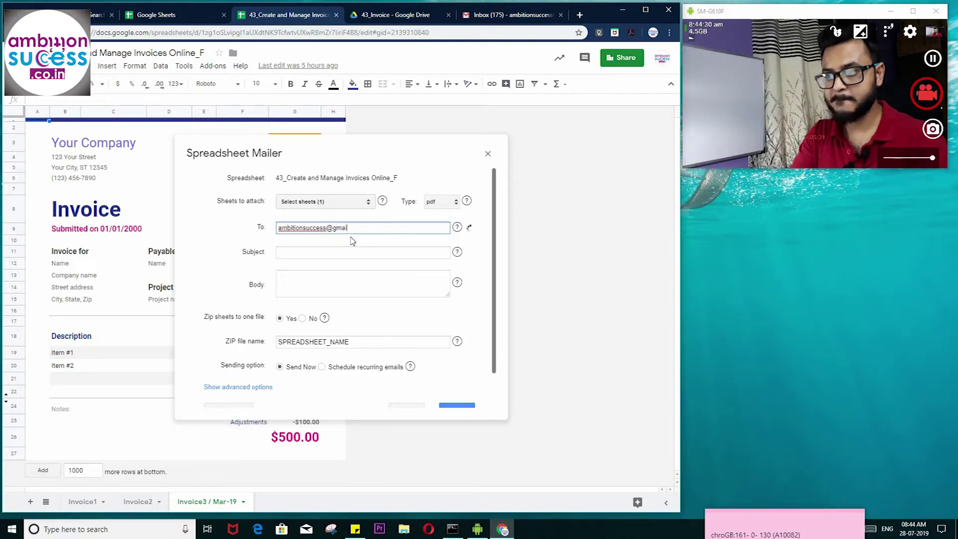
click(344, 252)
text(Invoice March-3)
click(367, 287)
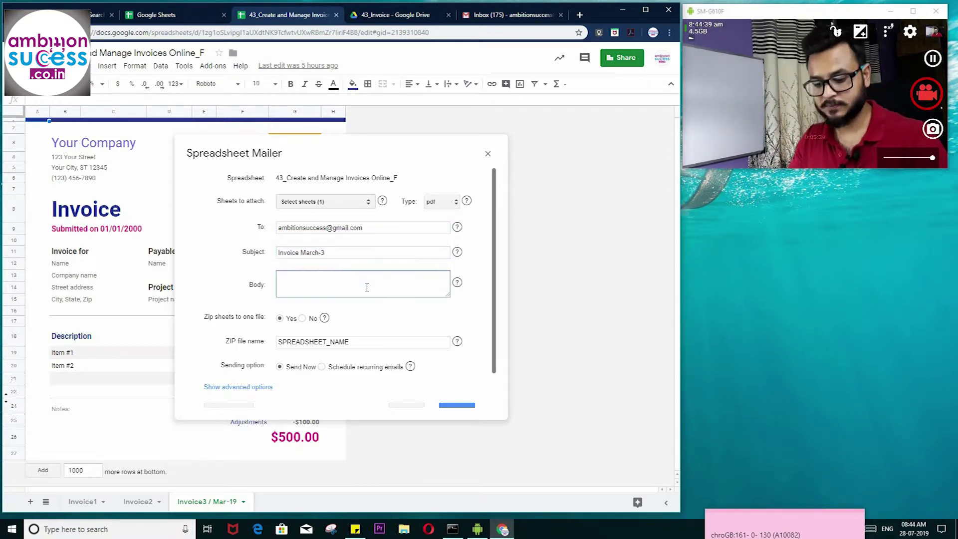
key(ctrl+v)
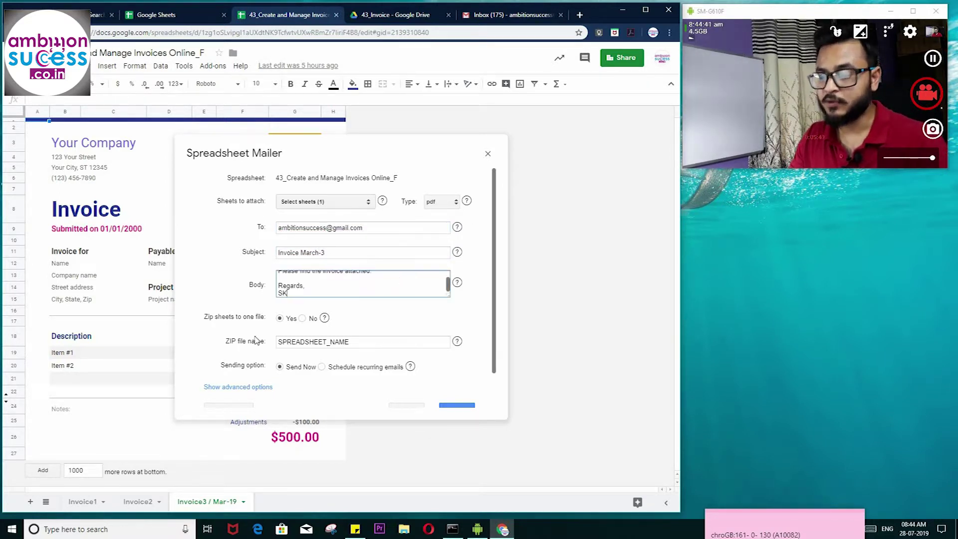
click(302, 319)
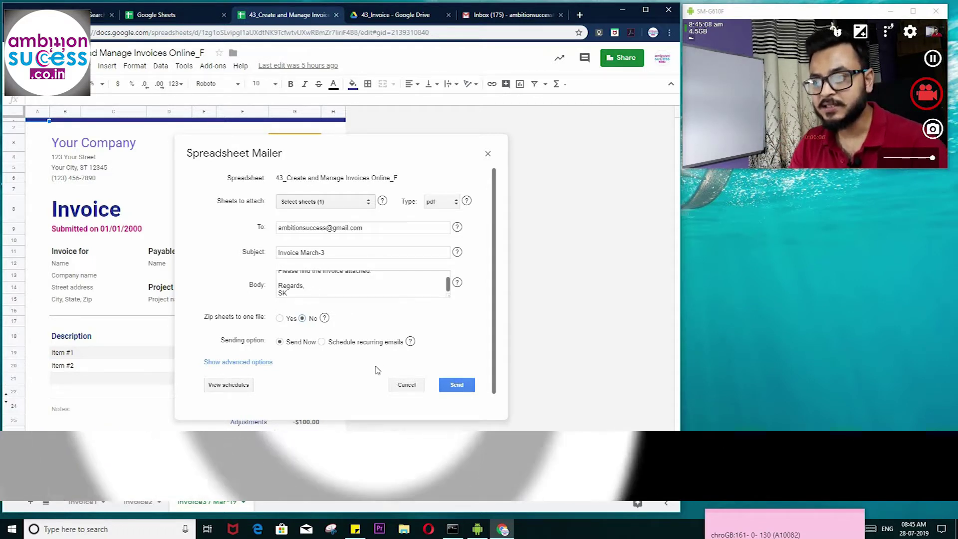
click(471, 387)
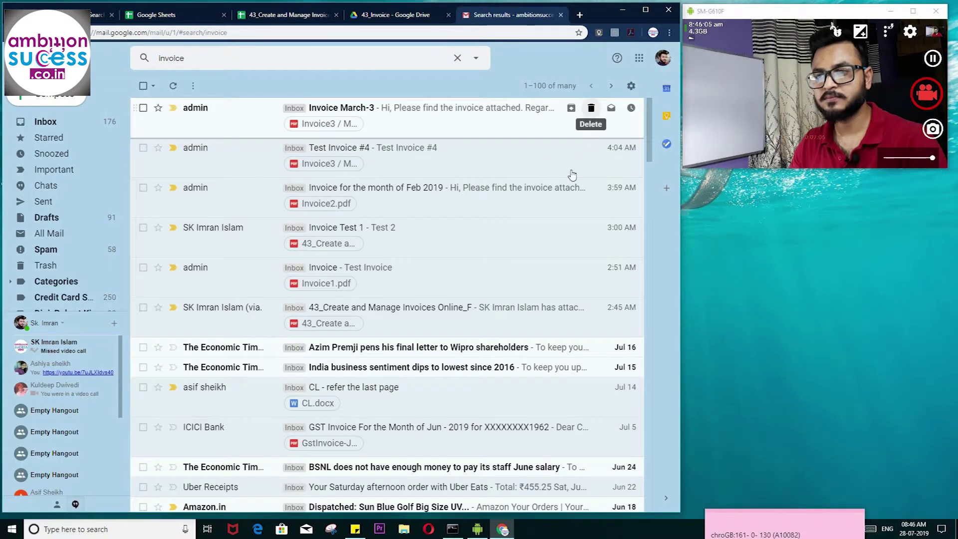
- Open the Invoice March-3 email, highlight its message line, and preview the attached invoice PDF
click(423, 112)
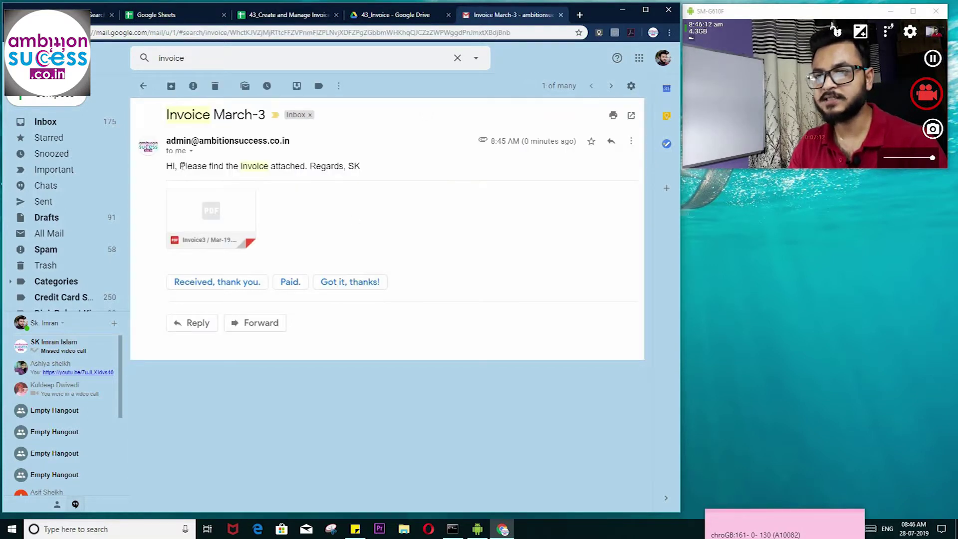
drag(328, 166, 319, 239)
click(214, 218)
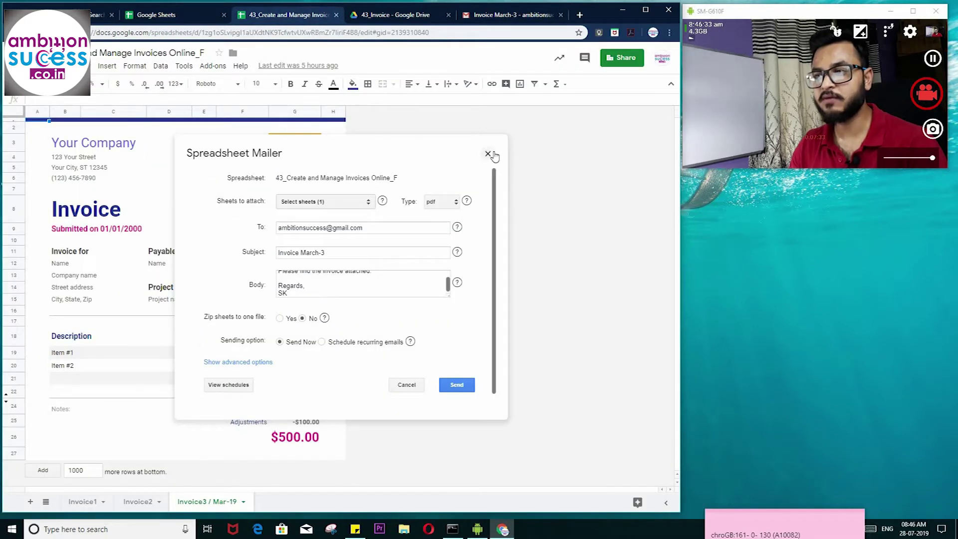
- Return to the received email to show the full-page Invoice3 / Mar-19 PDF preview
click(488, 153)
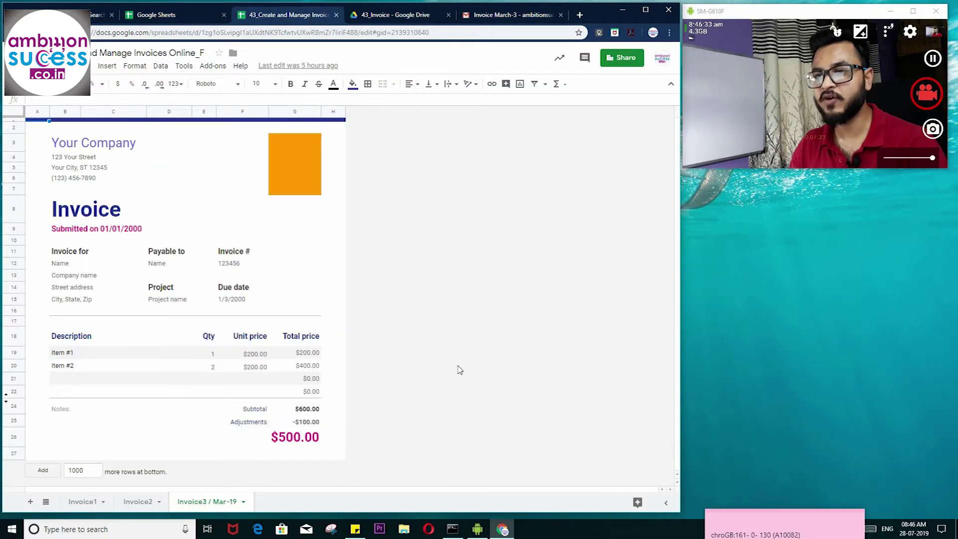
click(499, 15)
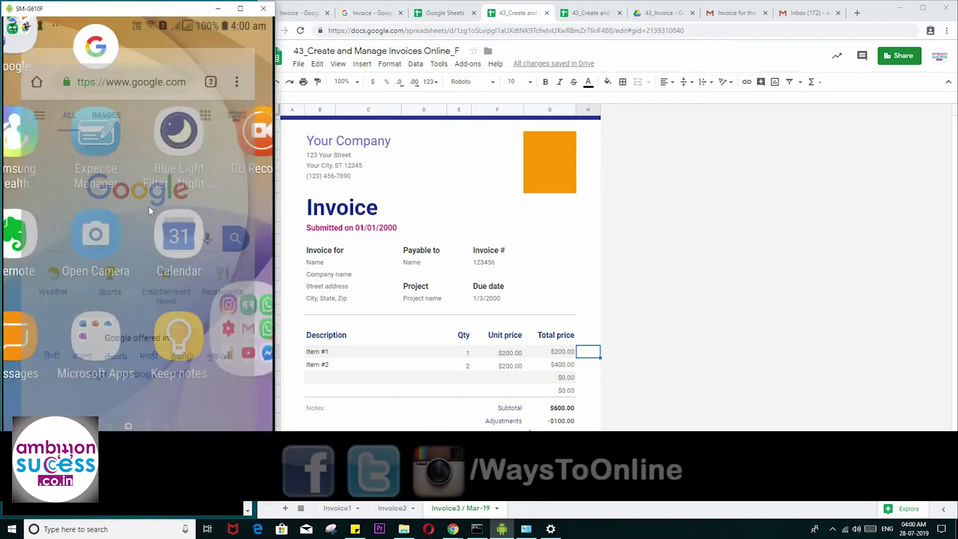
- Launch Chrome from the phone's Soci folder and turn on Desktop site
click(240, 321)
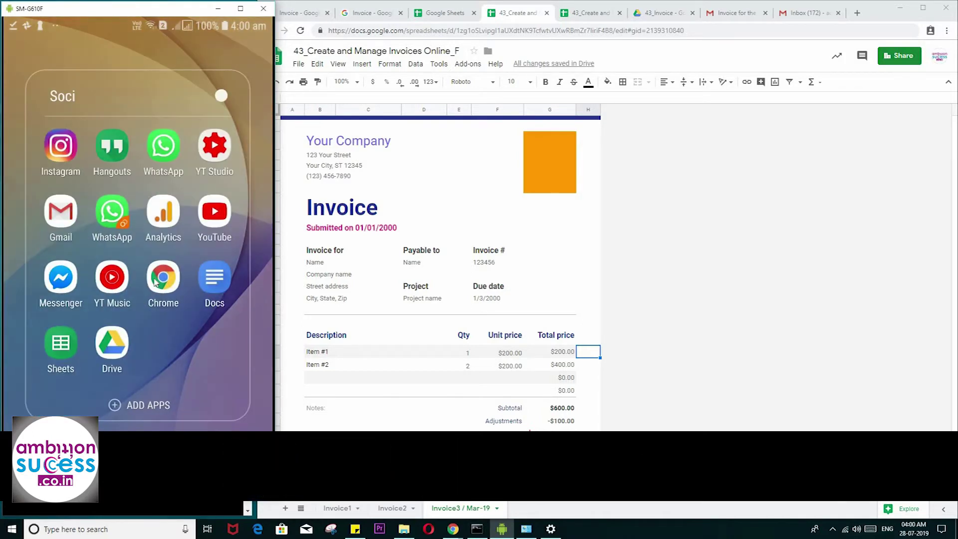
click(163, 276)
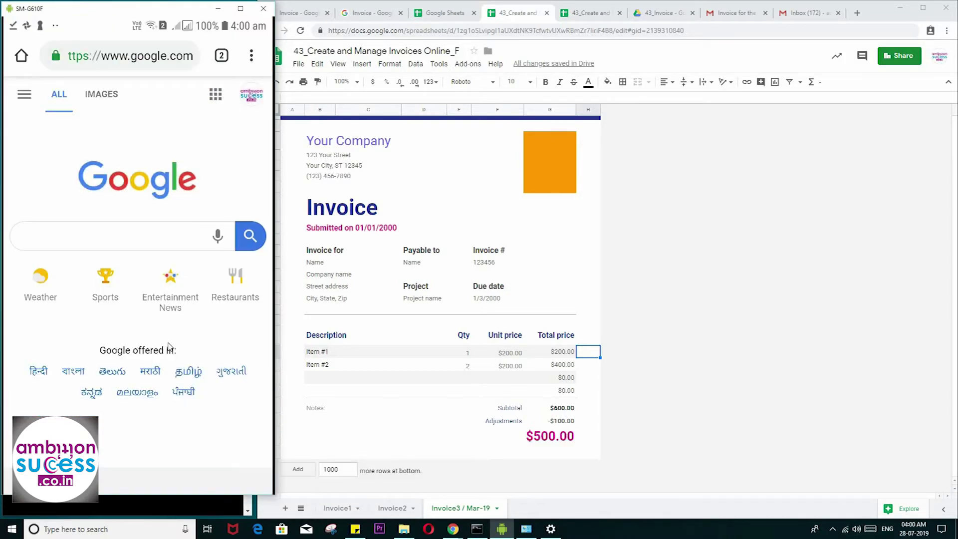
click(251, 56)
scroll(220, 257, down, 3)
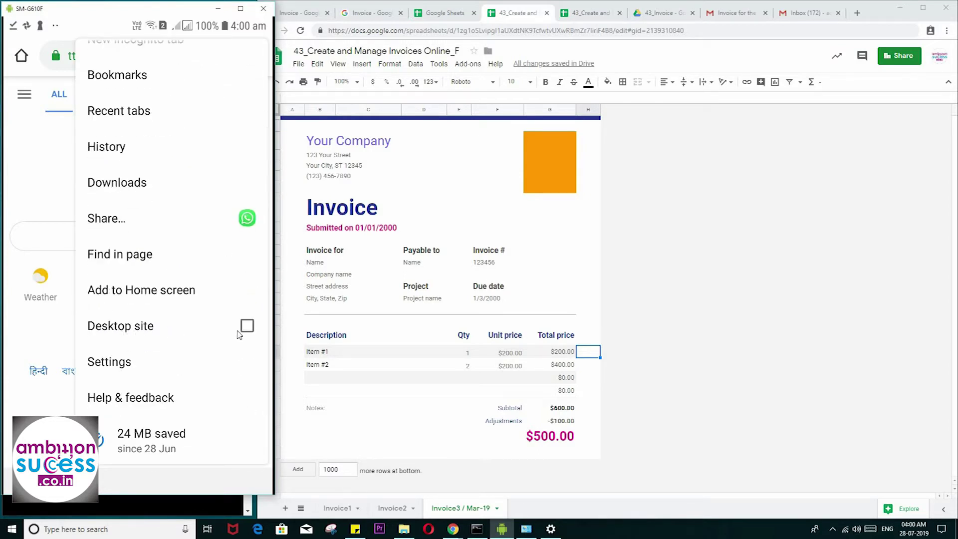
click(239, 331)
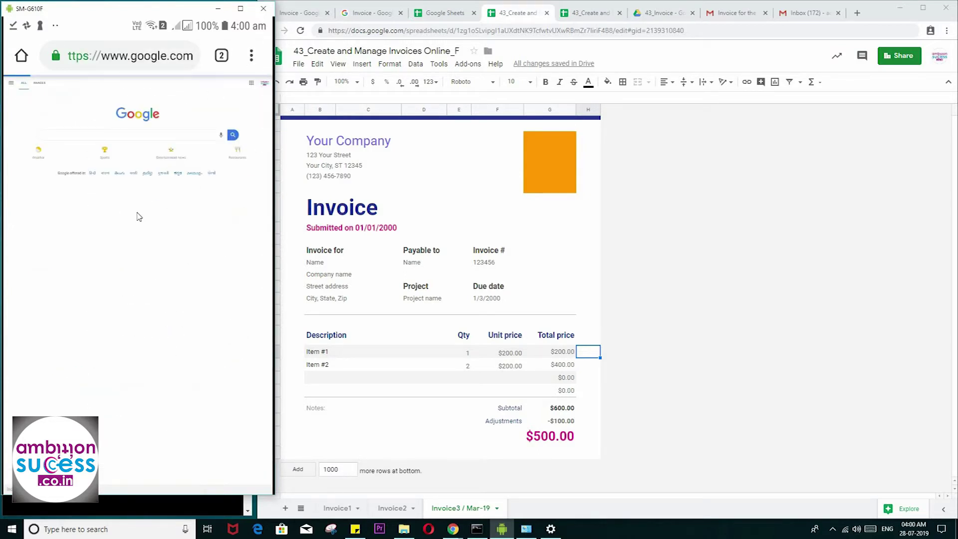
- Load sheets.google.com in the phone's Chrome browser
click(115, 57)
text(sheet)
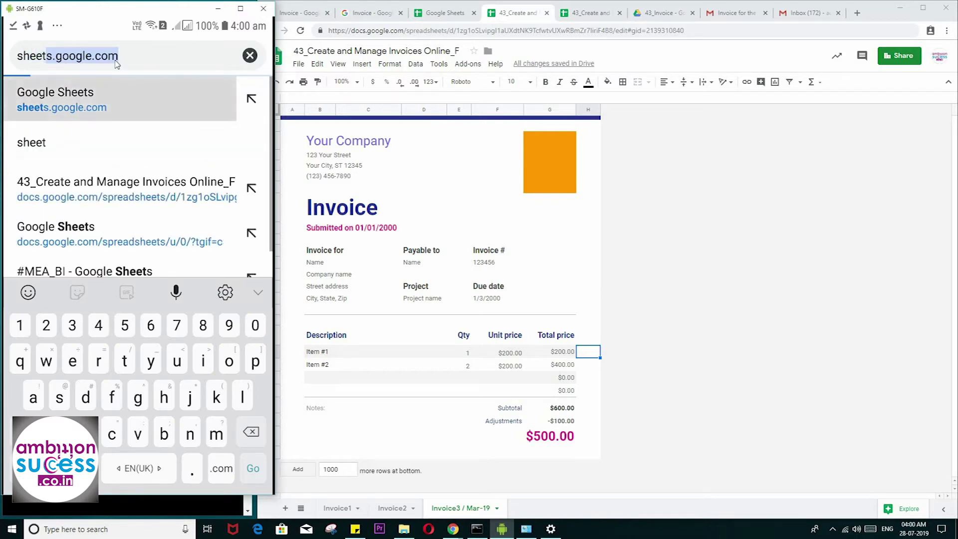
text(s.google)
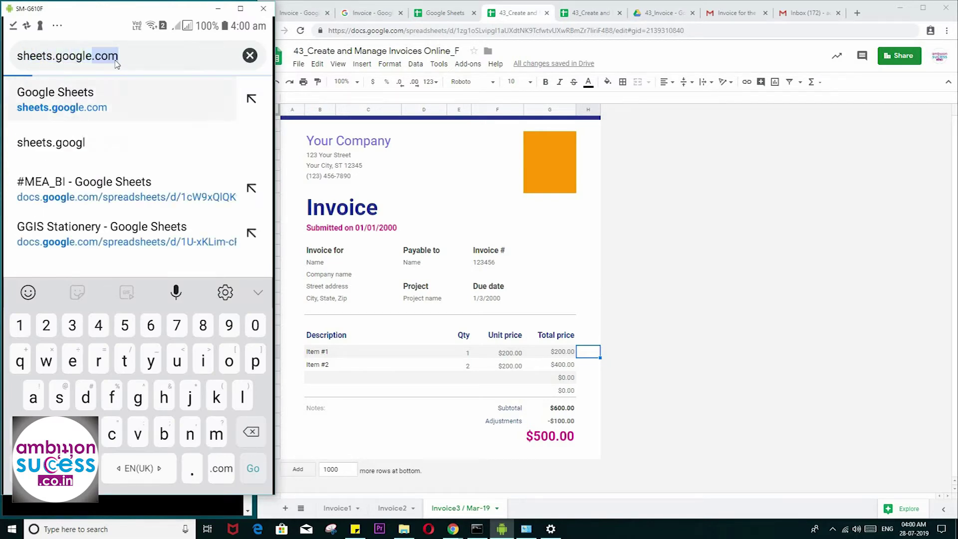
text(.com)
key(Return)
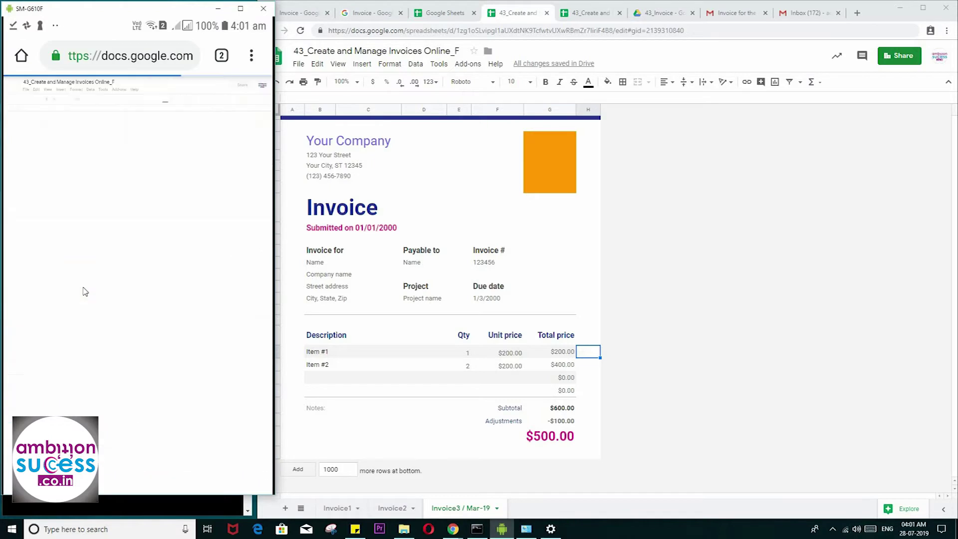